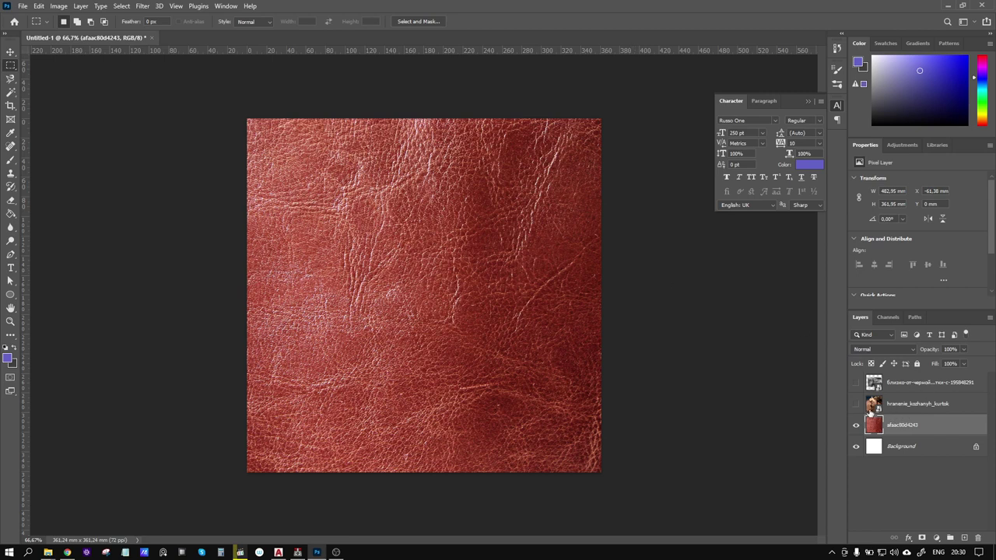
Step: Make the hranenie_kozhanyh_kurtok jacket photo layer visible above the red leather texture
left_click(856, 404)
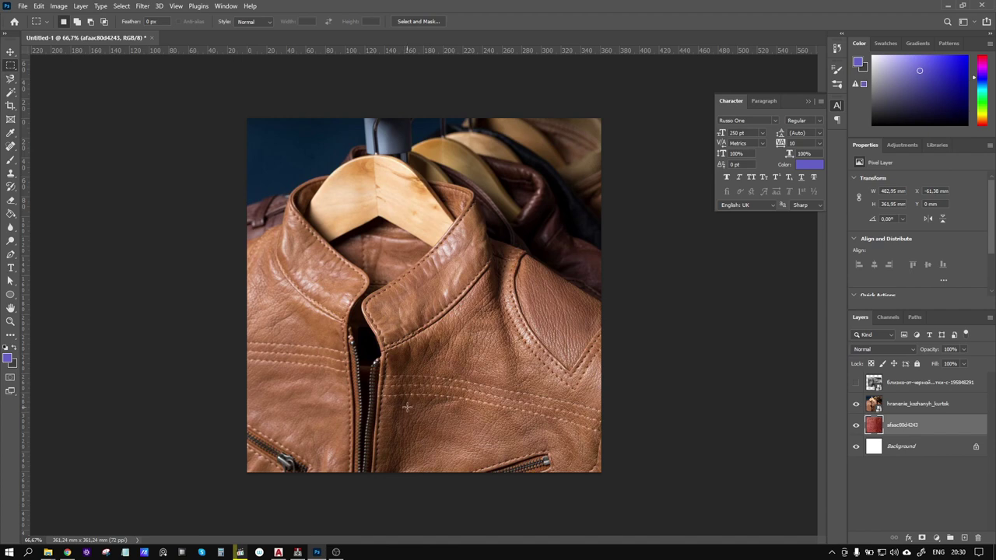
Step: Outline the jacket's lower pocket with a closed Polygonal Lasso selection
left_click(11, 79)
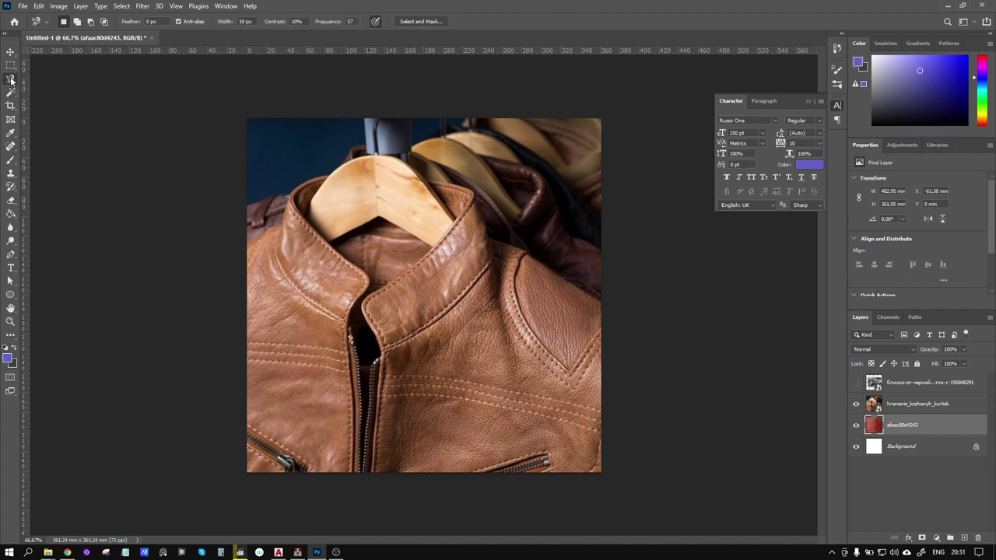
right_click(10, 79)
left_click(43, 86)
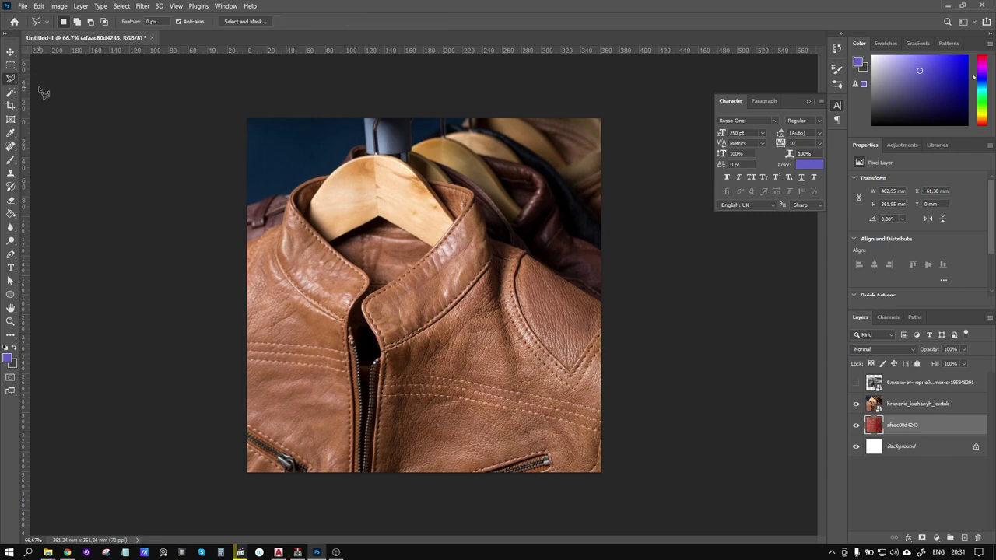
left_click(394, 403)
left_click(389, 471)
left_click(470, 469)
left_click(543, 449)
left_click(542, 418)
left_click(394, 404)
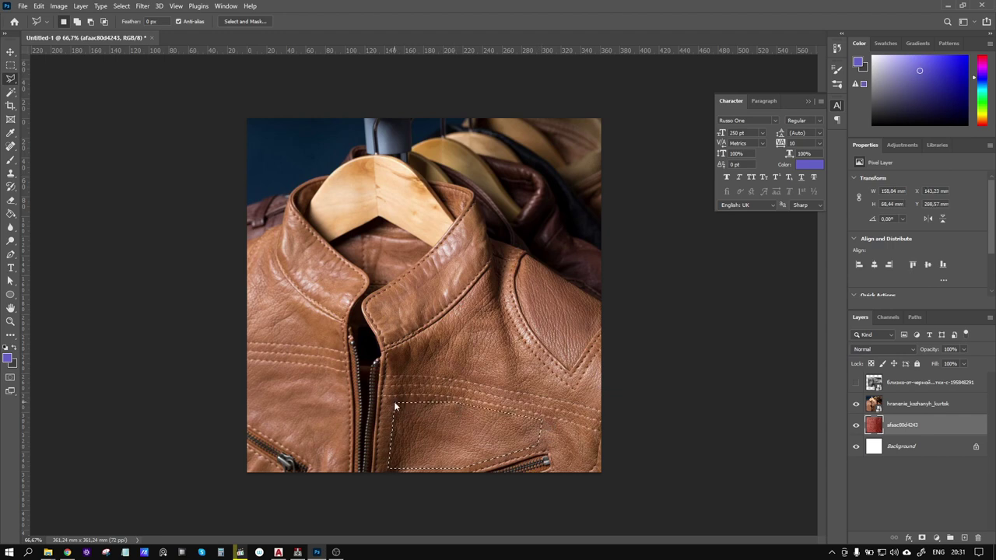
Step: Copy the pocket selection to the clipboard and deselect
left_click(38, 7)
left_click(56, 69)
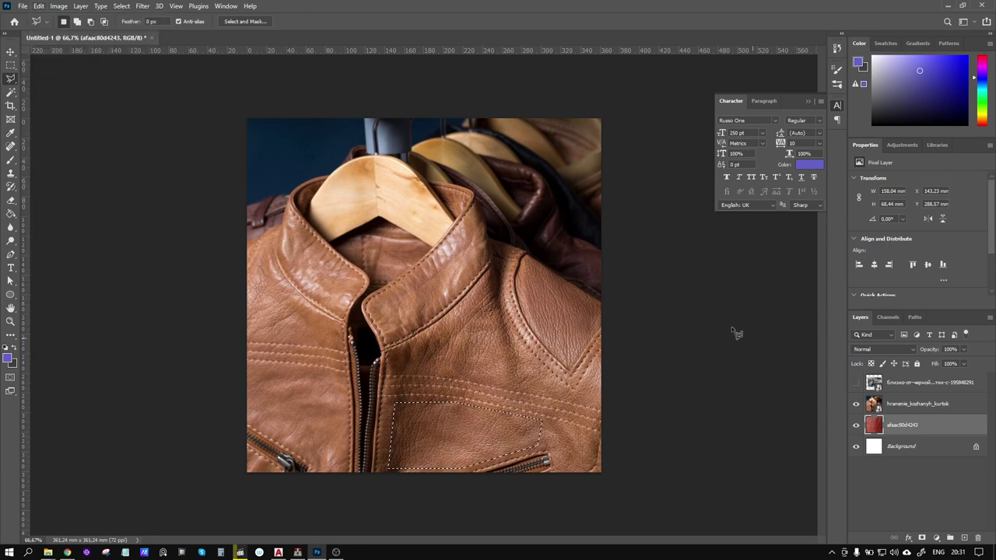
key("ctrl+d")
Step: Create a new empty layer named brown
key("m")
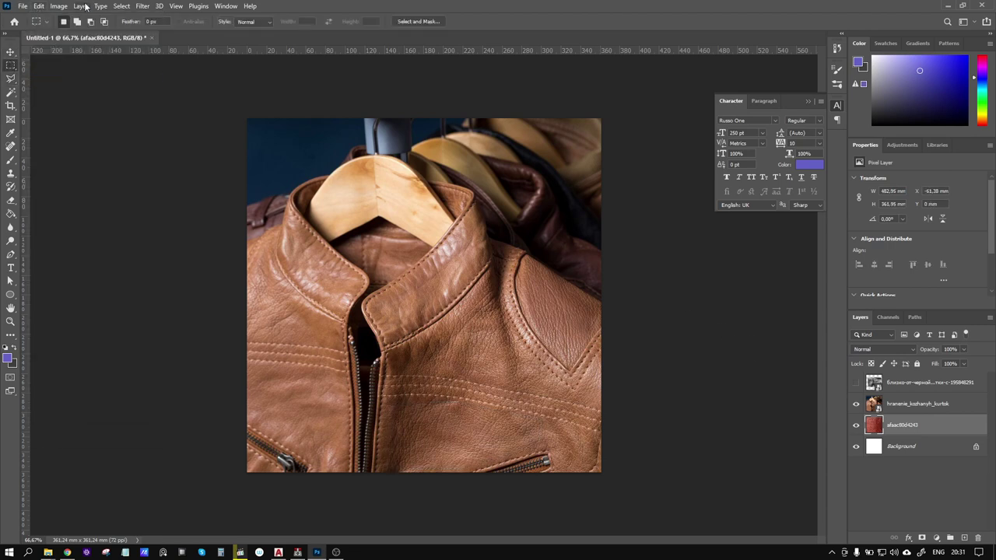
left_click(84, 6)
mouse_move(101, 24)
left_click(201, 17)
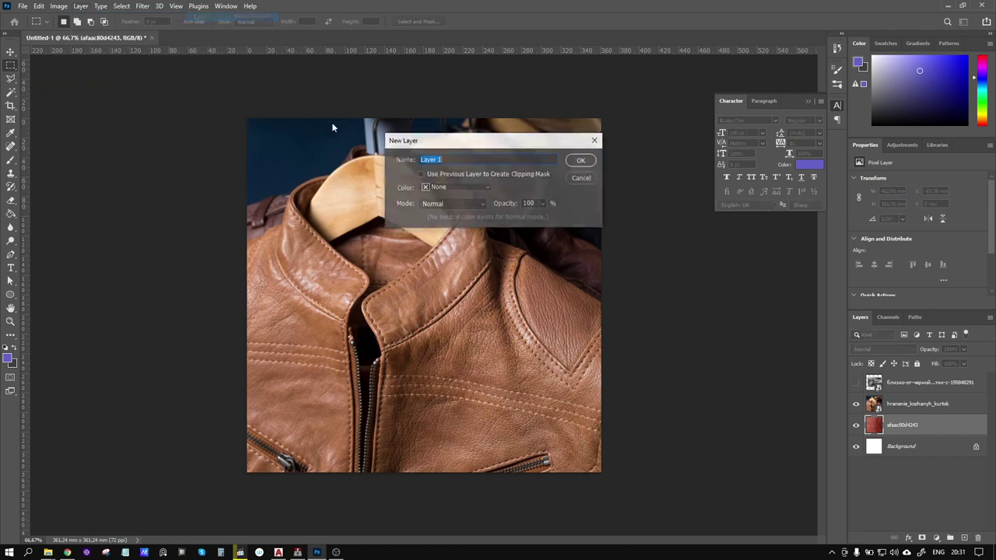
type("bro")
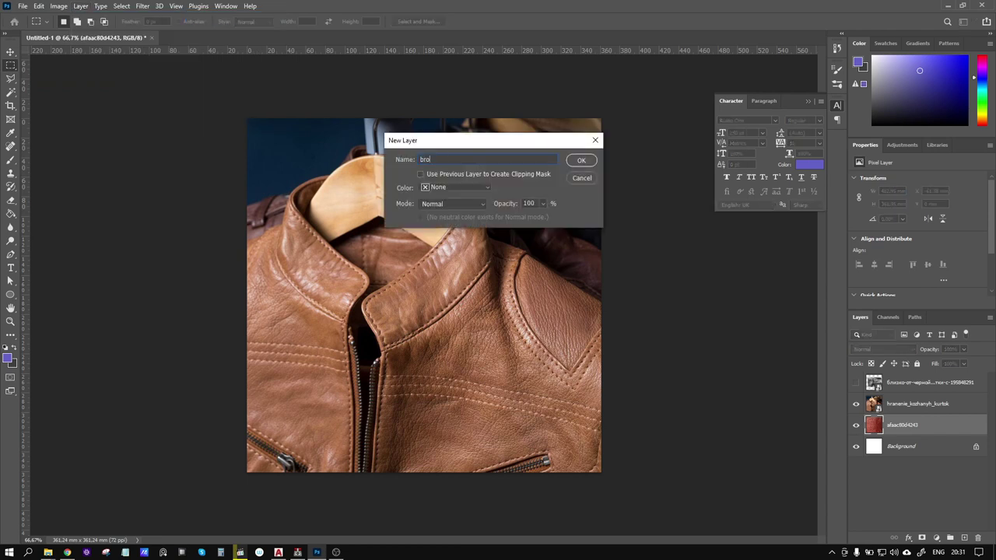
type("wn")
key("Return")
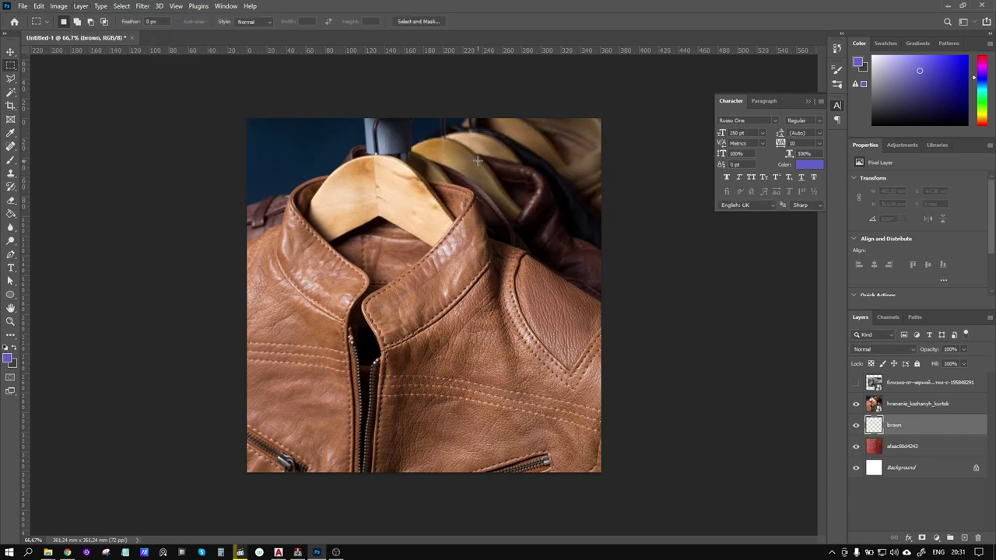
Step: Paste the pocket piece into brown and toggle layer visibility to compare, ending with the jacket shown
left_click(37, 6)
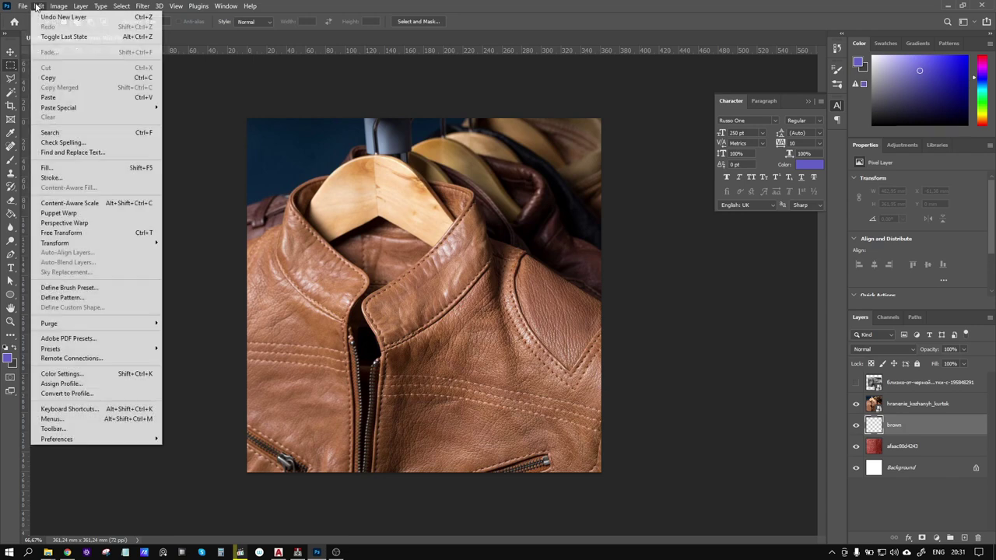
left_click(63, 98)
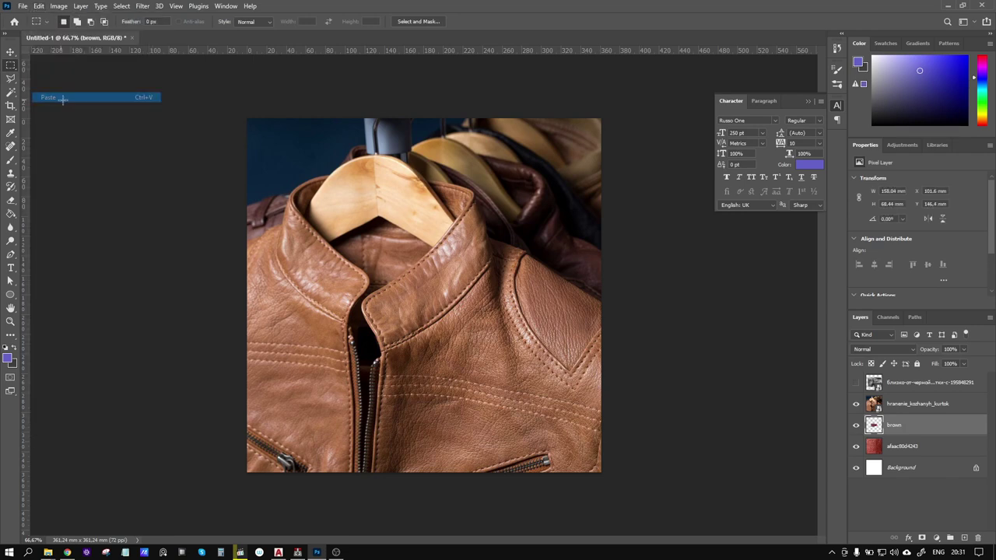
left_click(856, 405)
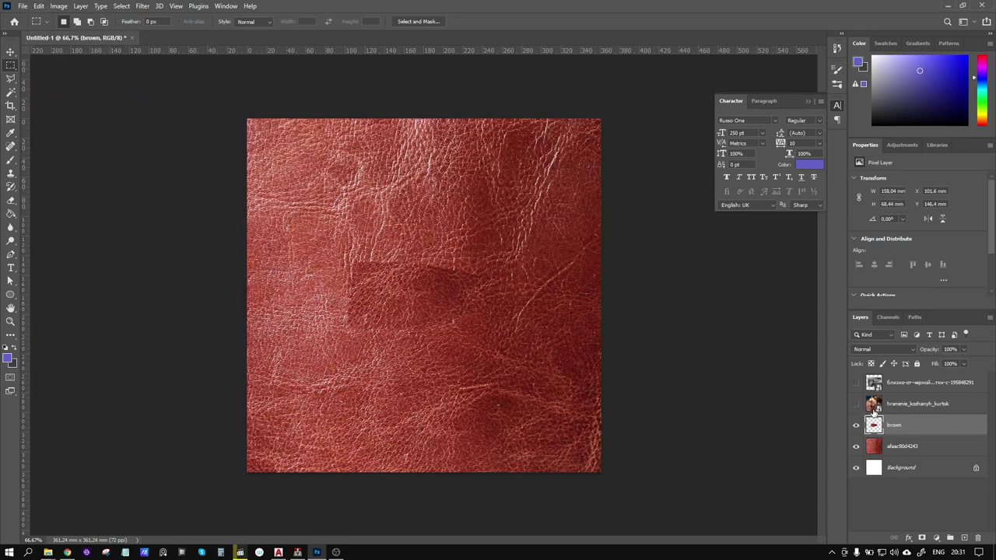
left_click(856, 427)
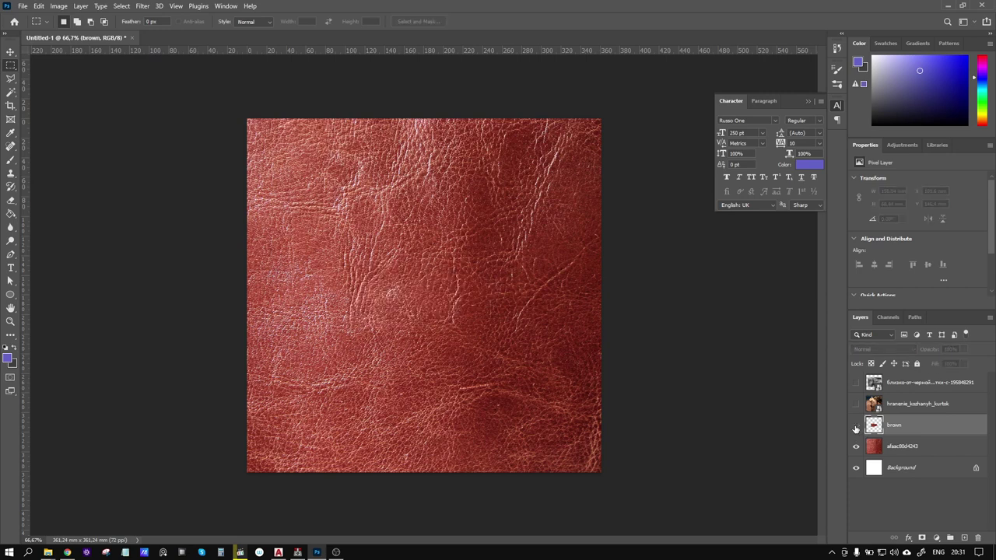
left_click(856, 426)
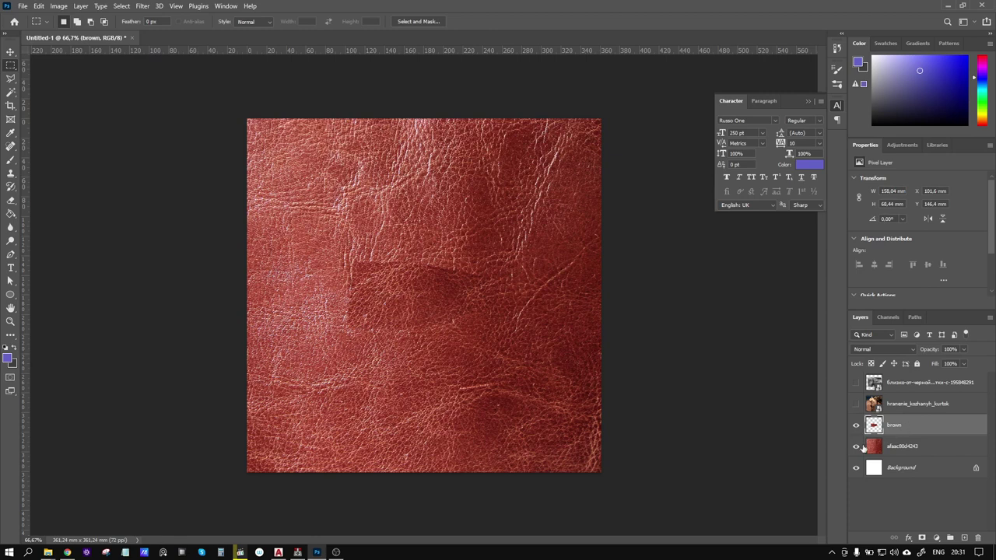
left_click(856, 447)
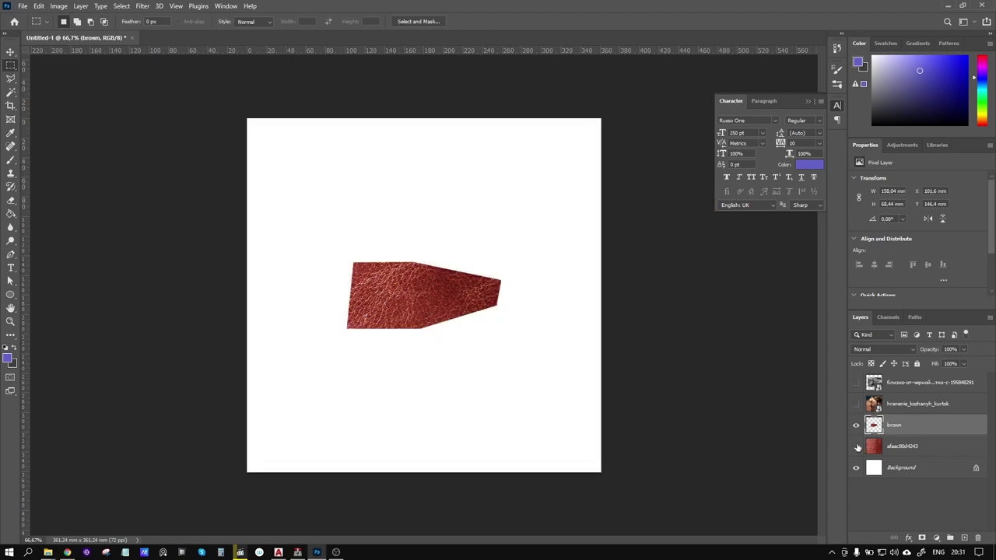
left_click(856, 446)
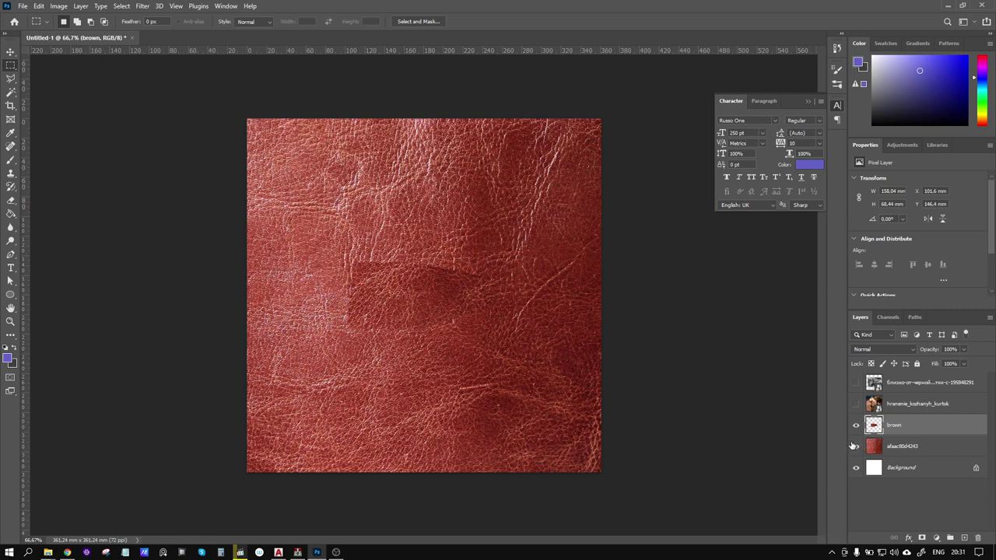
left_click(856, 447)
left_click(856, 446)
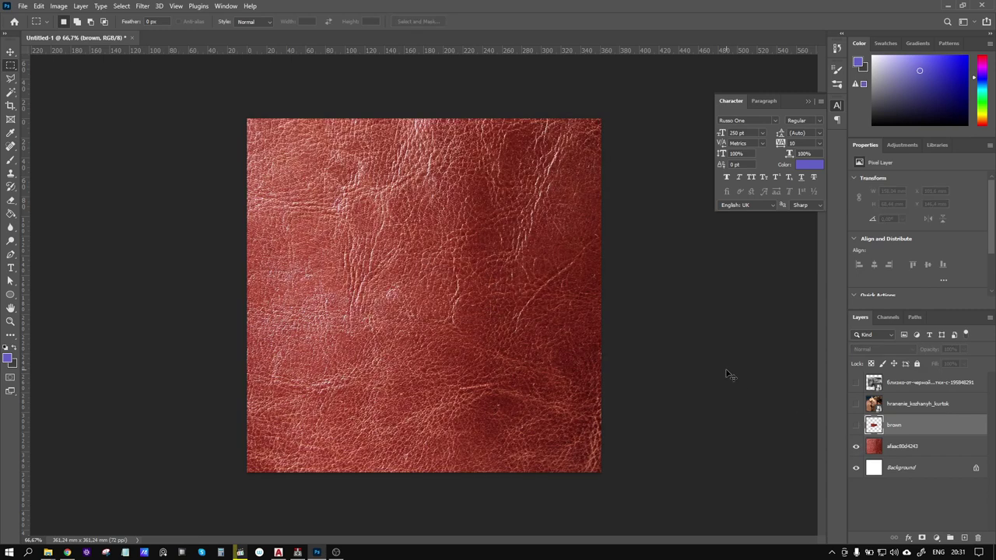
left_click(856, 404)
Step: Clear the misplaced paste from brown and freehand-lasso the jacket photo's lower pocket
key("Delete")
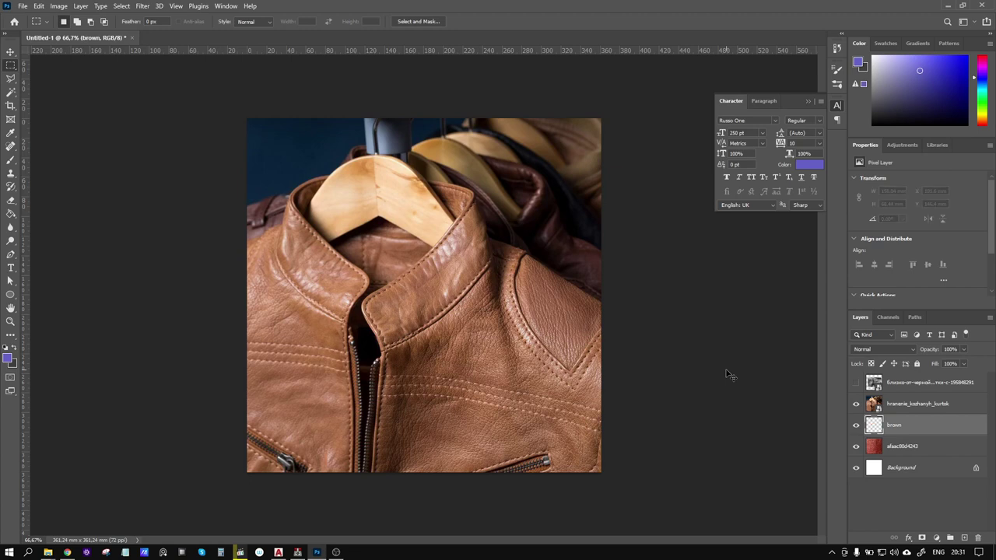
left_click(900, 406)
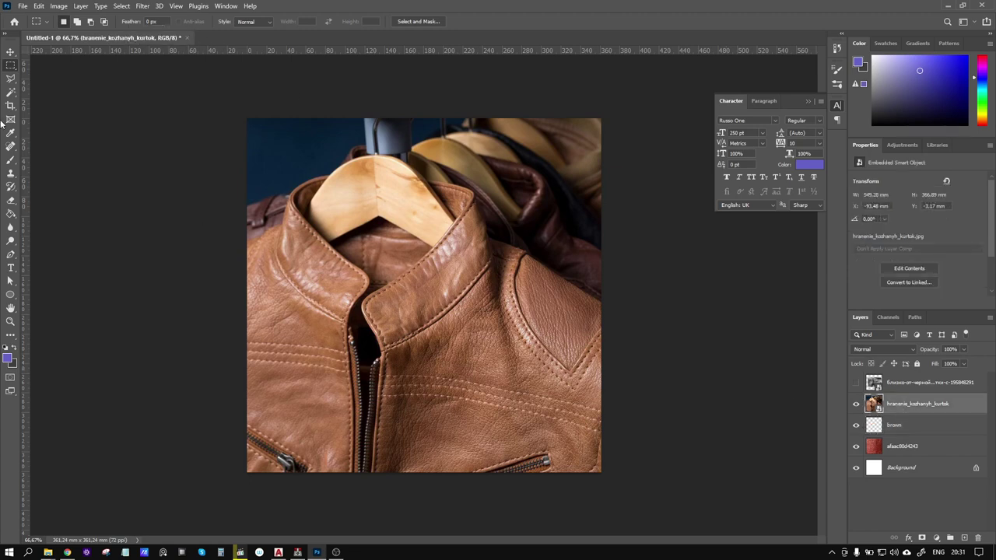
left_click(11, 79)
mouse_move(390, 403)
left_mouse_down()
mouse_move(389, 443)
mouse_move(533, 447)
mouse_move(533, 418)
mouse_move(391, 402)
left_mouse_up()
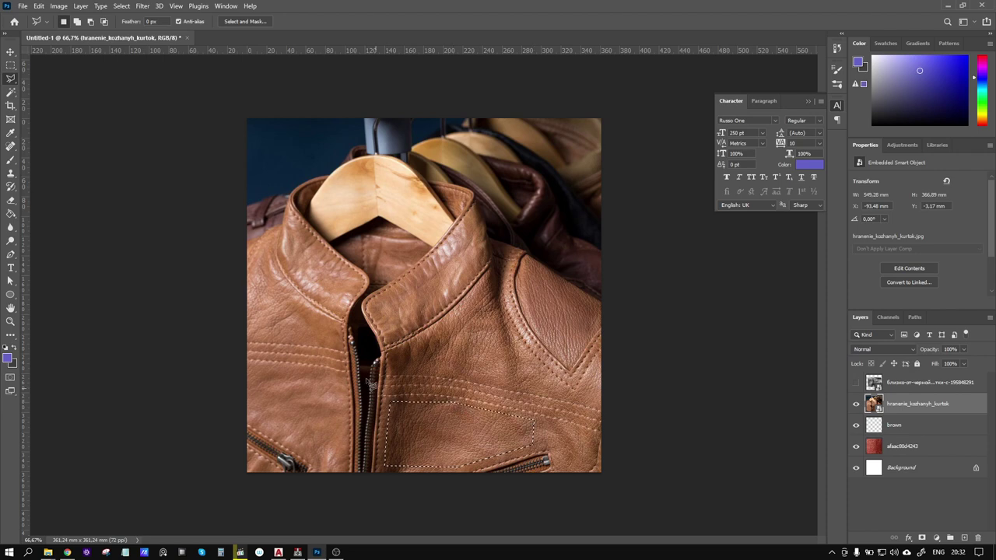
Step: Copy the lassoed pocket area, make brown active, and hide the jacket photo
left_click(39, 6)
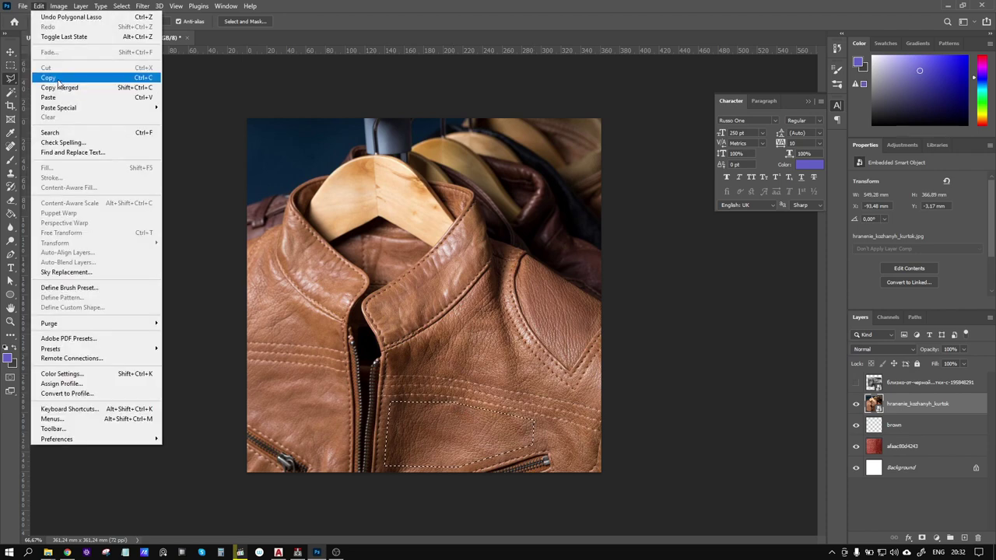
left_click(58, 80)
left_click(902, 427)
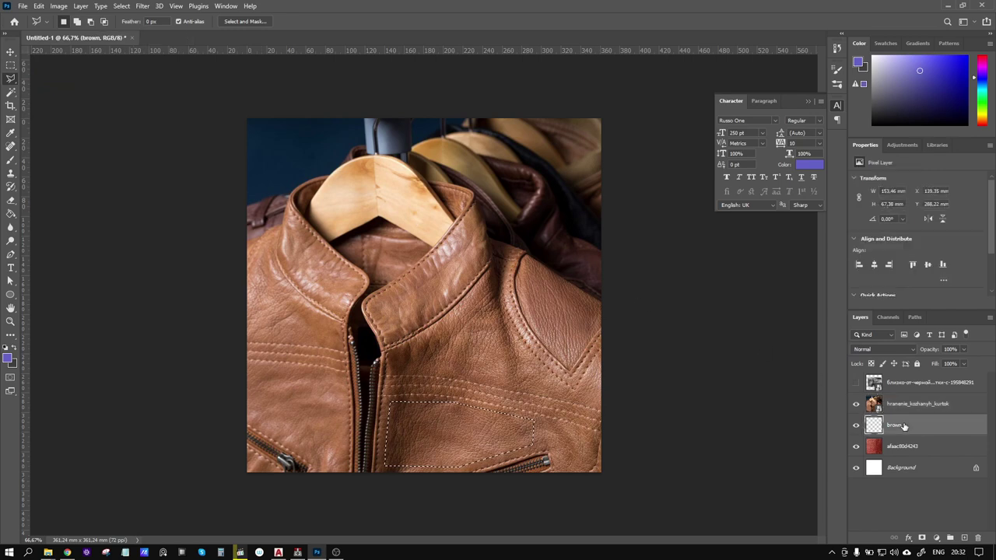
left_click(856, 404)
Step: Deselect and paste the pocket piece into brown as a tan patch, then select the red leather layer
left_click(11, 65)
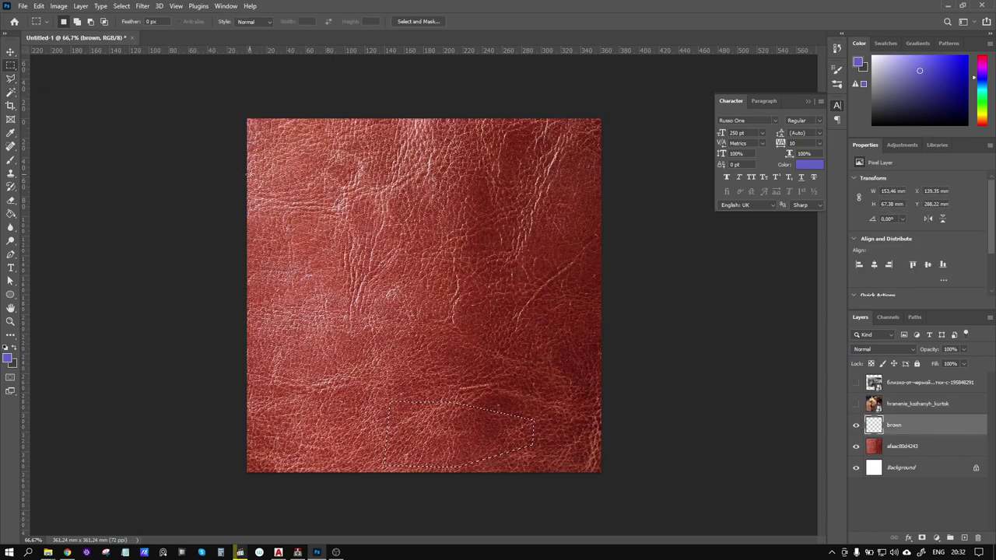
key("ctrl+d")
left_click(38, 5)
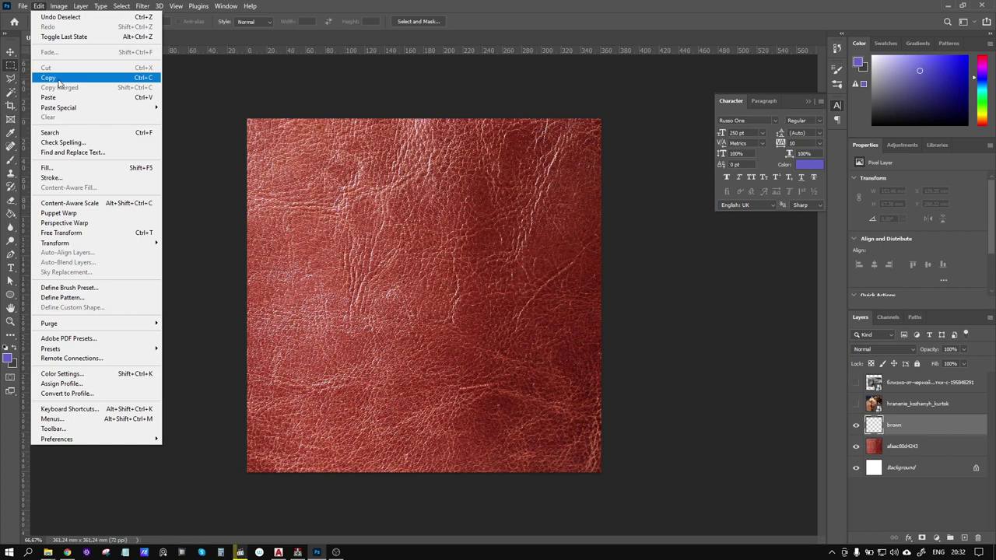
left_click(59, 99)
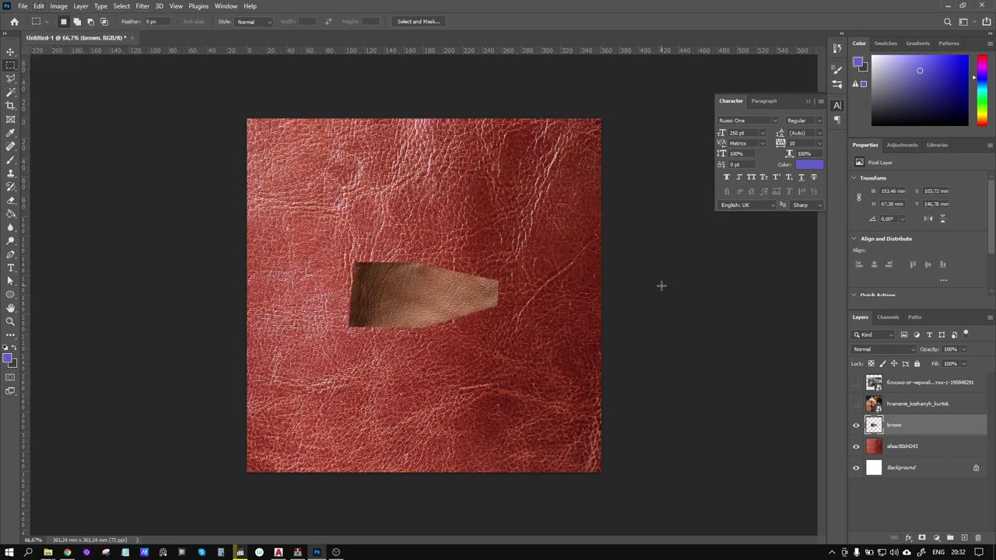
left_click(942, 446)
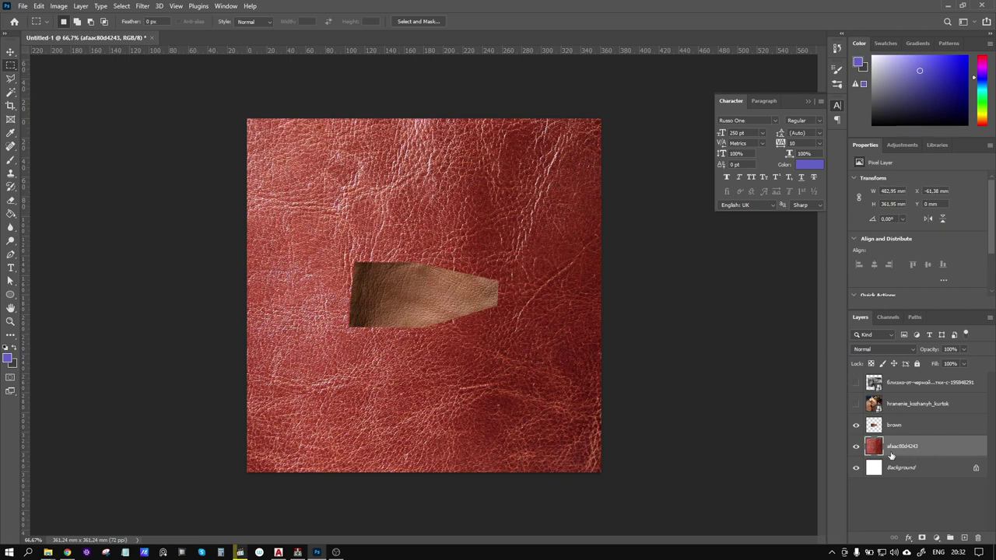
left_click(59, 7)
mouse_move(75, 32)
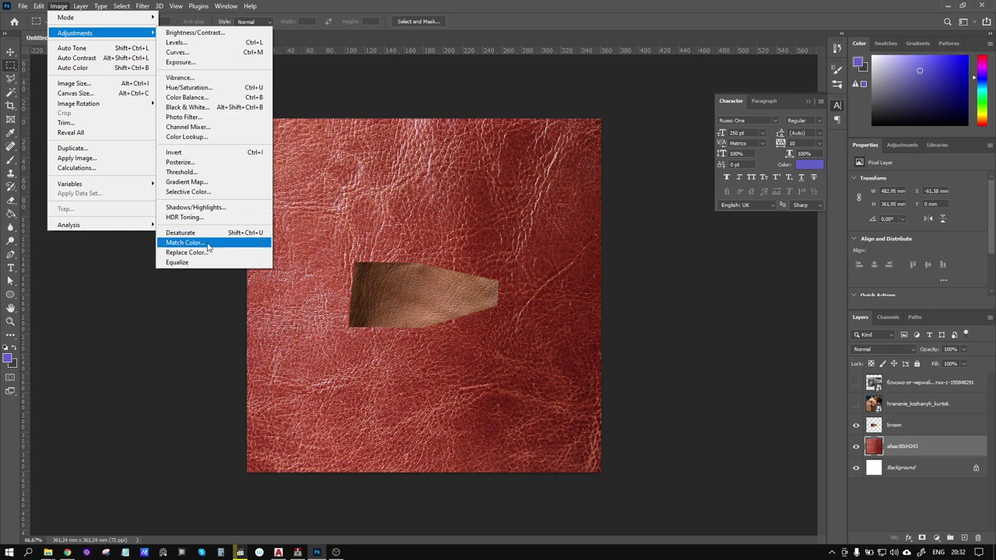
left_click(187, 243)
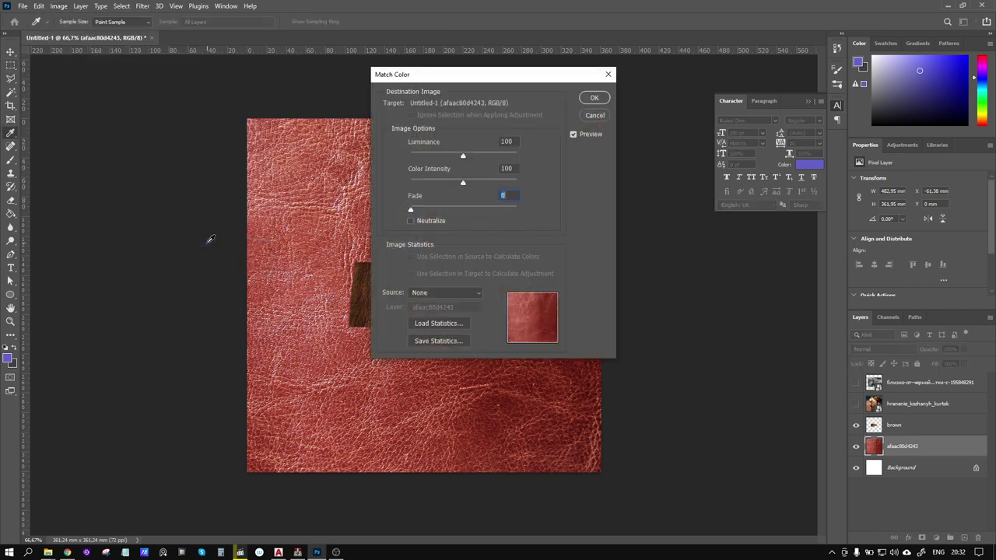
left_click(419, 293)
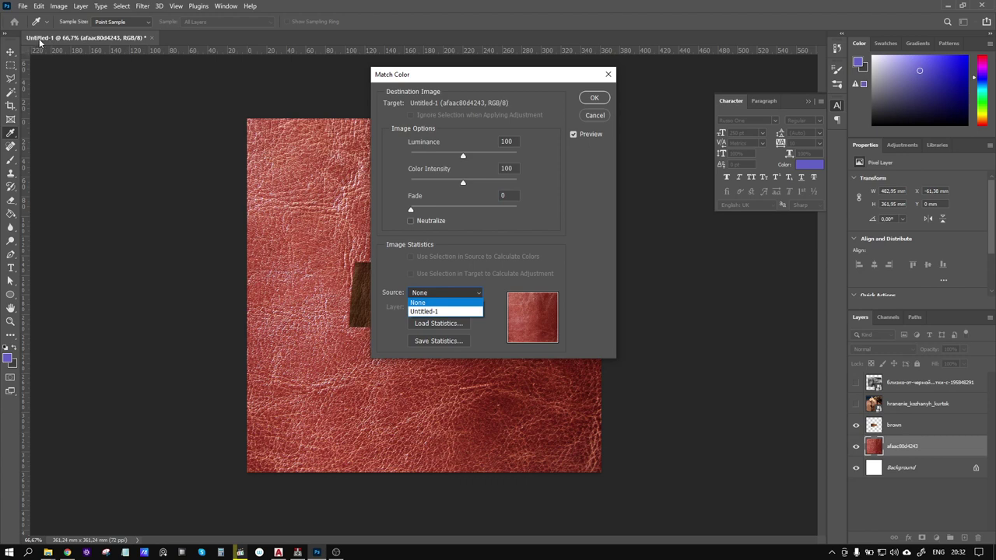
left_click(420, 311)
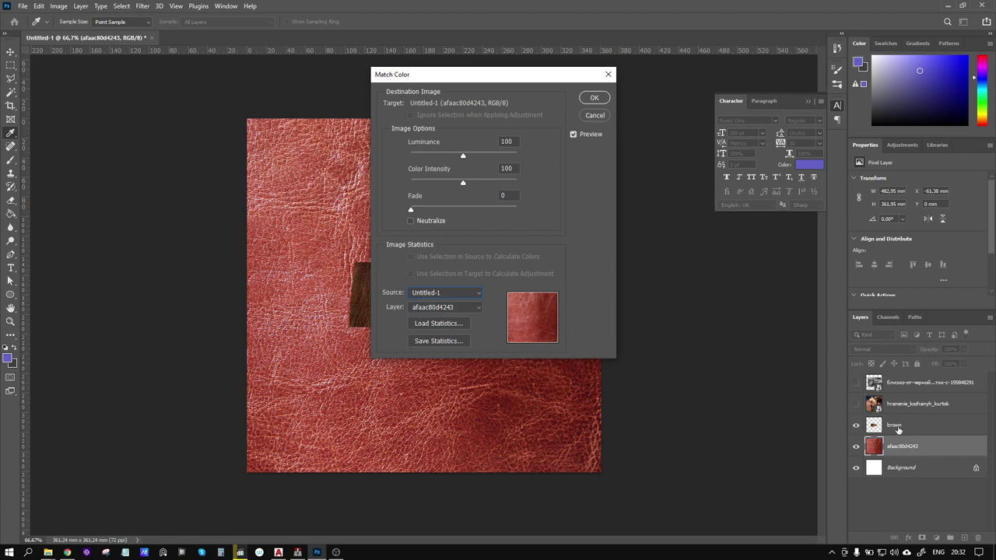
left_click(421, 310)
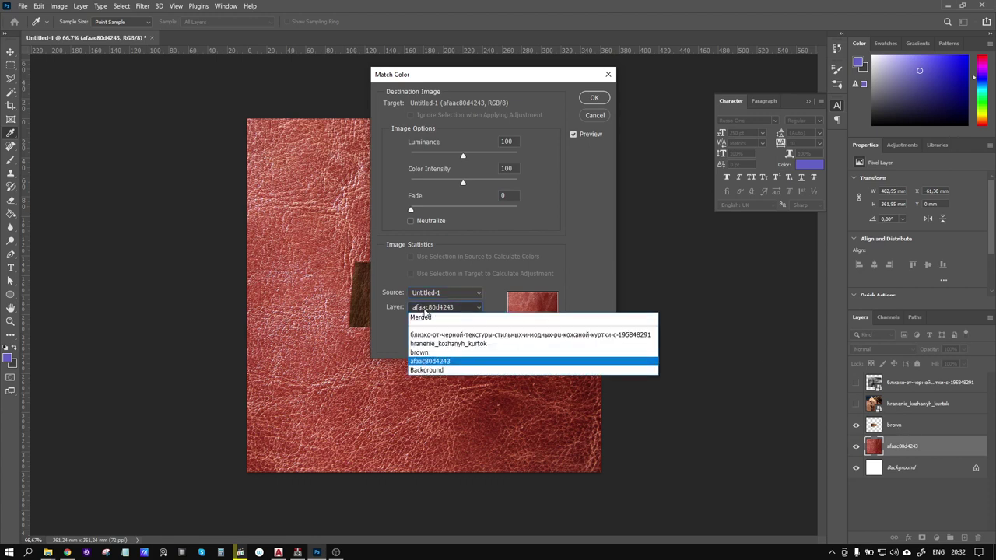
left_click(433, 353)
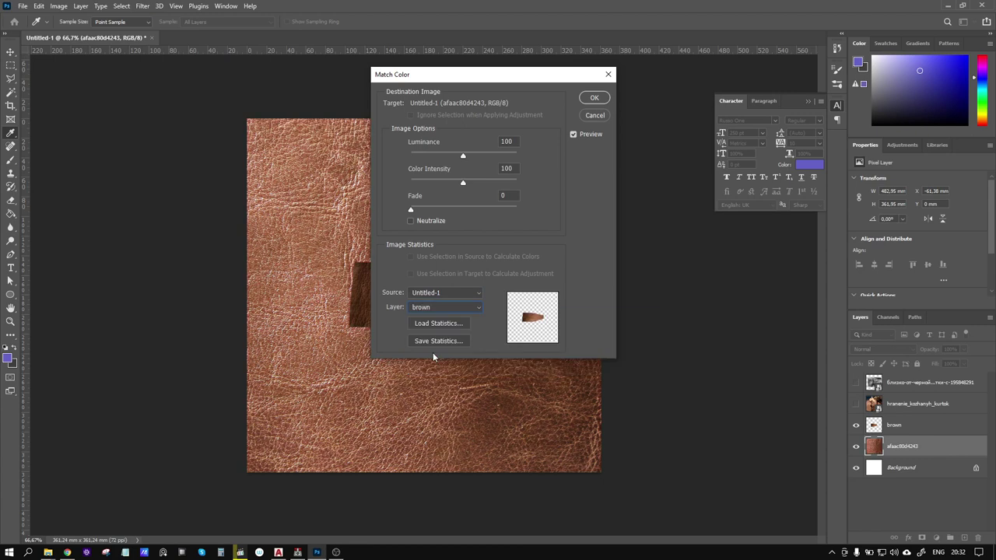
left_click_drag(477, 78, 672, 94)
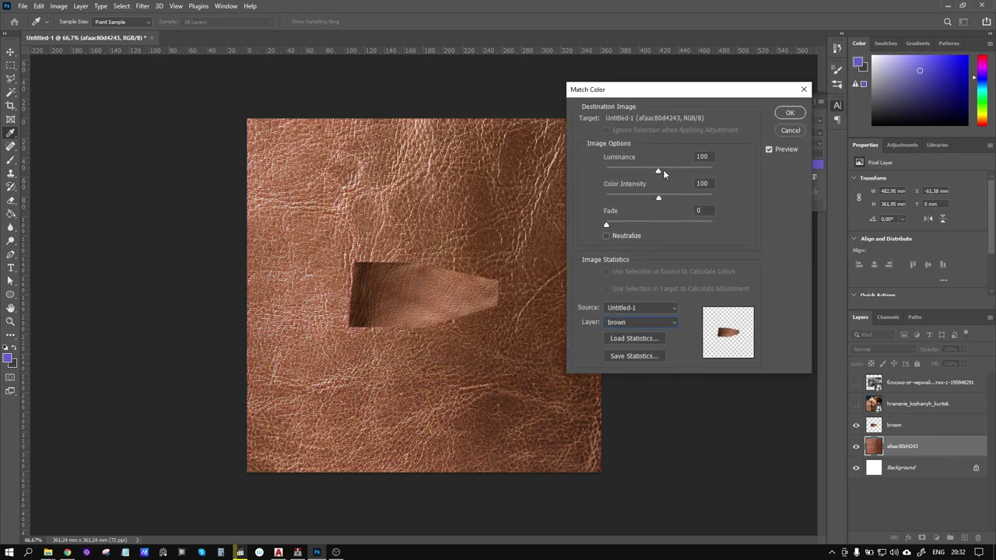
left_click_drag(663, 169, 662, 197)
mouse_move(607, 226)
left_mouse_down()
mouse_move(665, 227)
mouse_move(594, 218)
left_mouse_up()
left_click(605, 236)
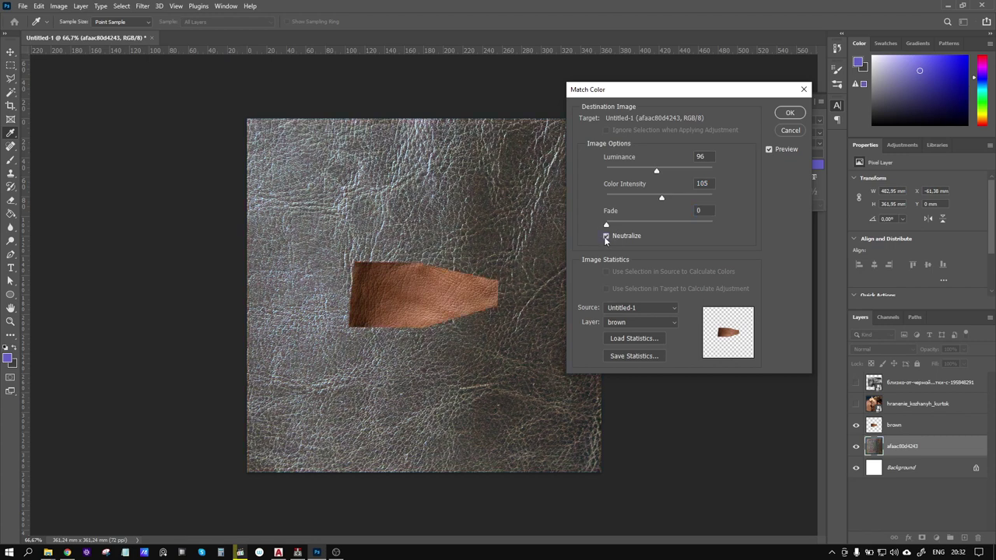
left_click(606, 236)
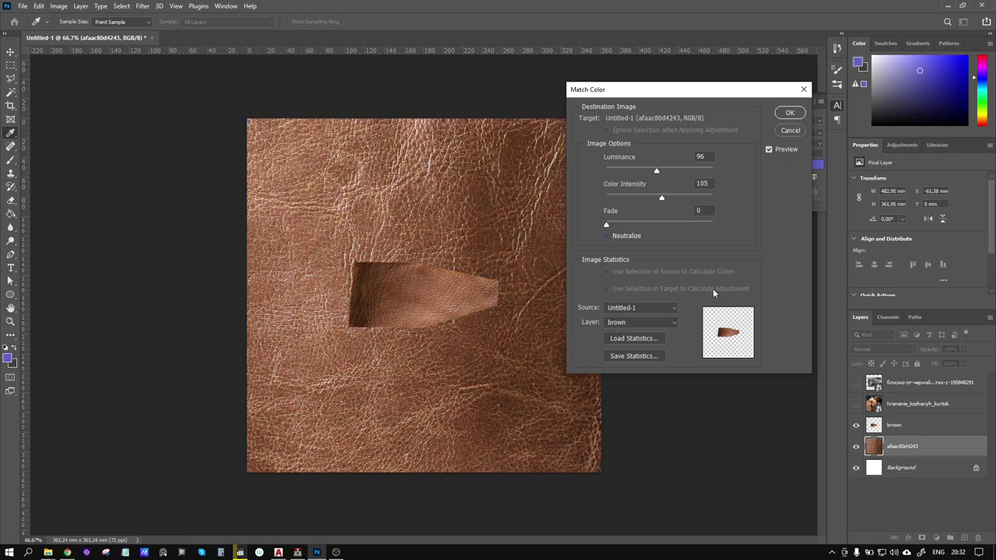
left_click(790, 131)
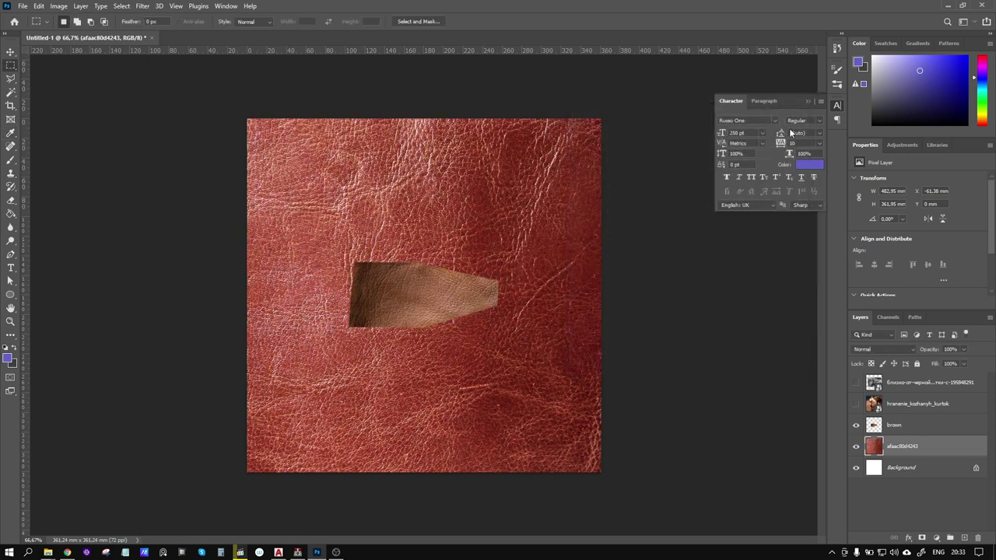
Step: Hide brown, show the black jacket photo, and lasso-copy its pocket area, then deselect
left_click(856, 426)
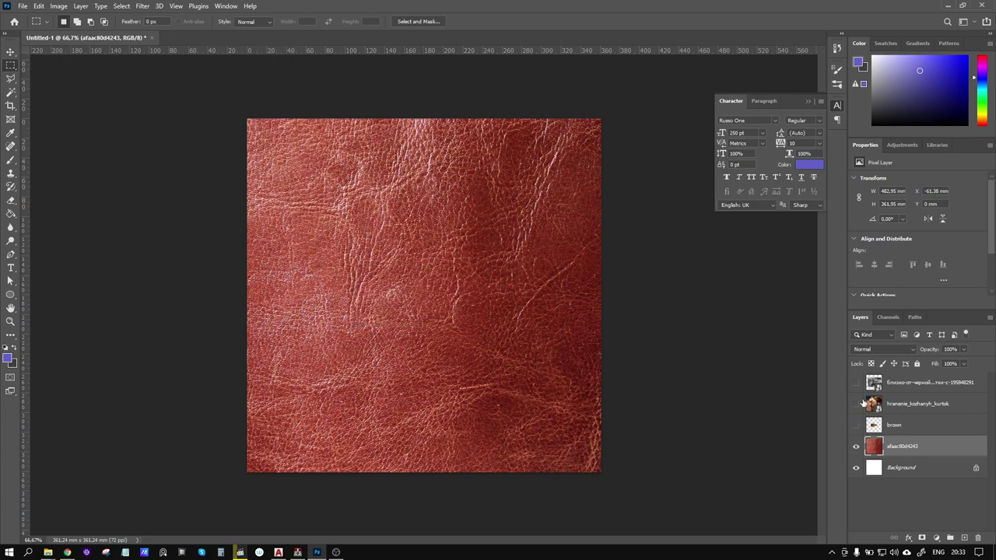
left_click(857, 382)
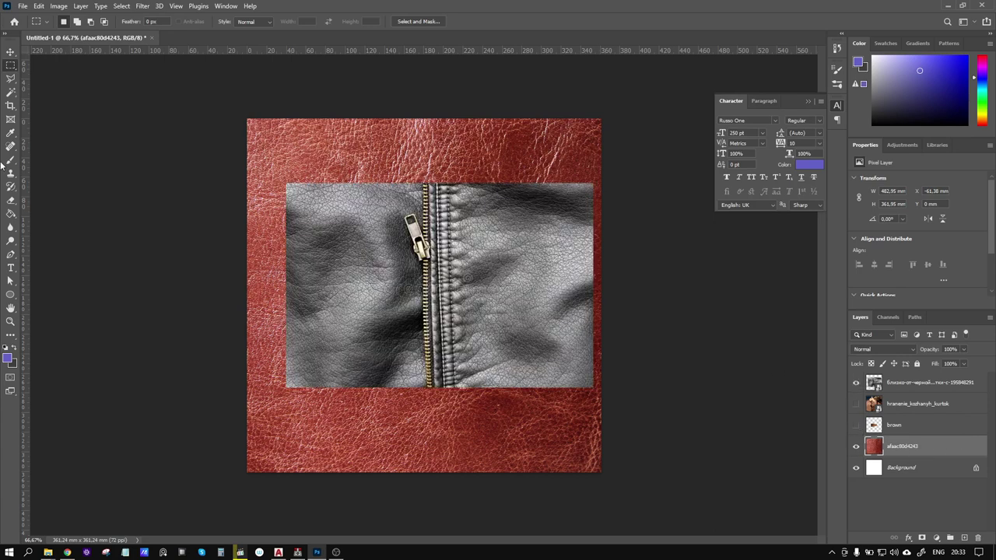
left_click(11, 78)
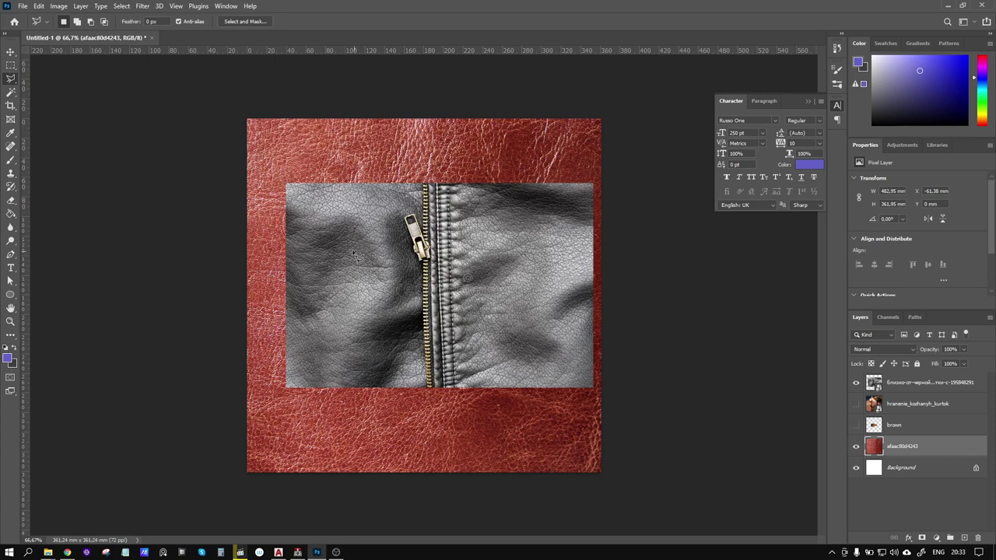
mouse_move(289, 194)
left_mouse_down()
mouse_move(404, 380)
mouse_move(401, 282)
mouse_move(289, 194)
left_mouse_up()
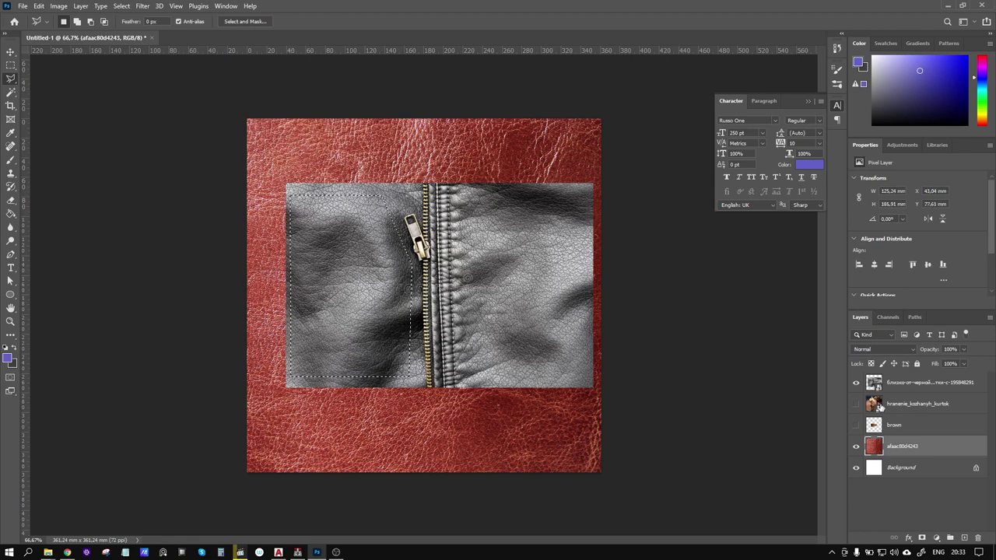
left_click(895, 383)
left_click(38, 6)
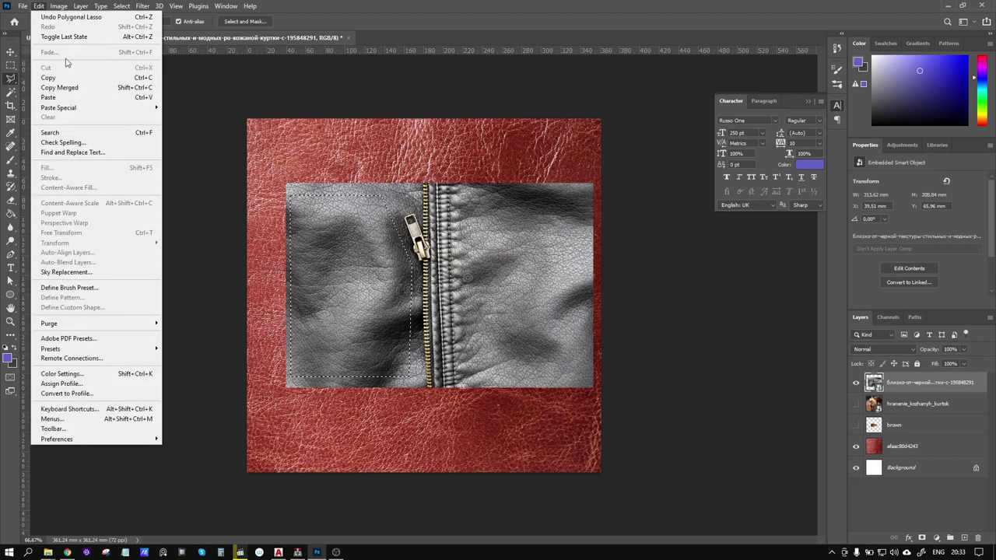
left_click(47, 76)
left_click(10, 66)
key("ctrl+d")
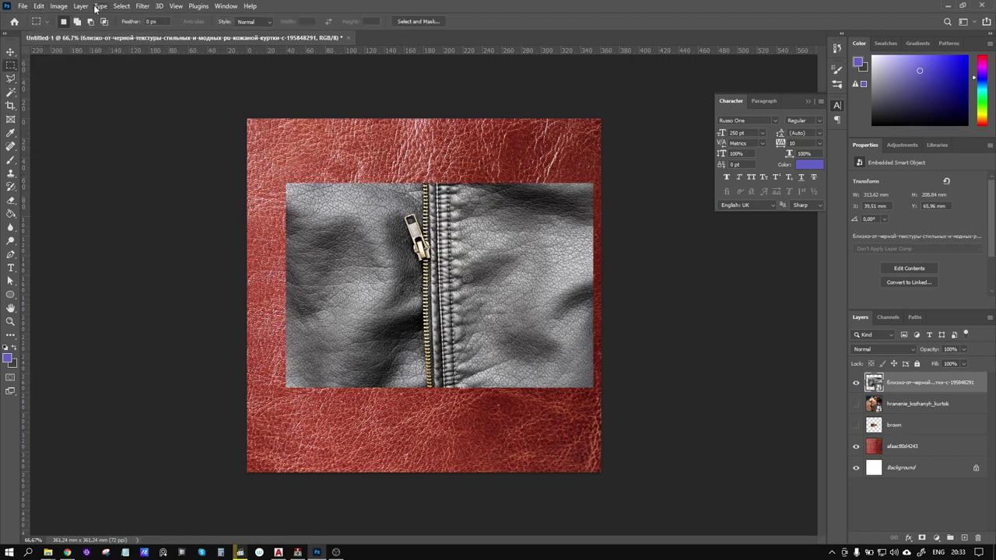
Step: Paste the pocket onto a new layer named black and hide the jacket photo
left_click(82, 6)
left_click(212, 19)
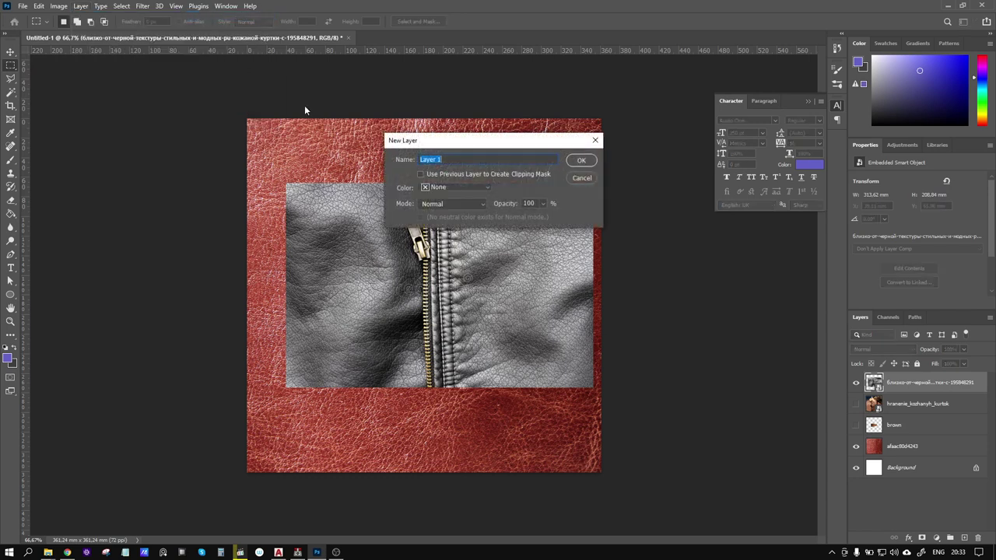
type("n")
key("Return")
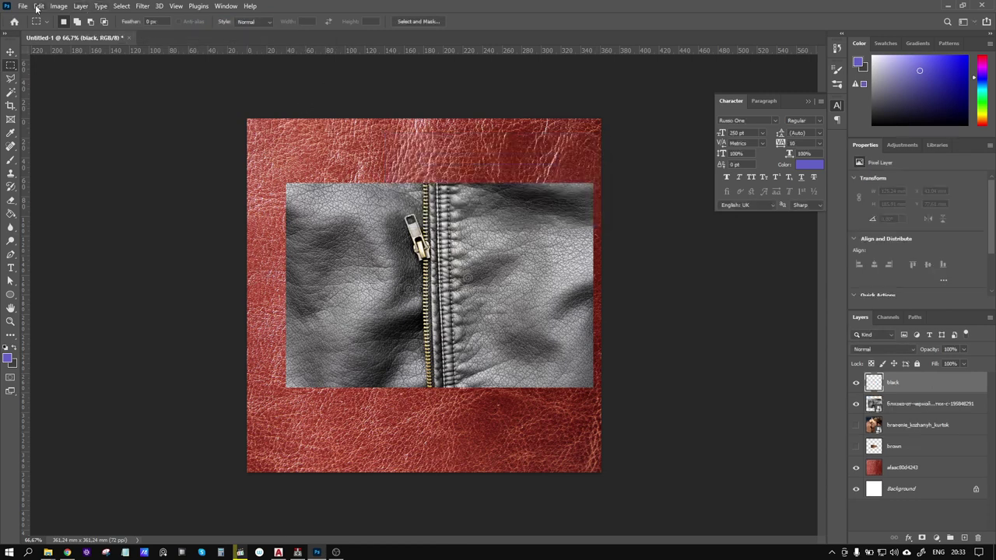
left_click(38, 6)
left_click(57, 89)
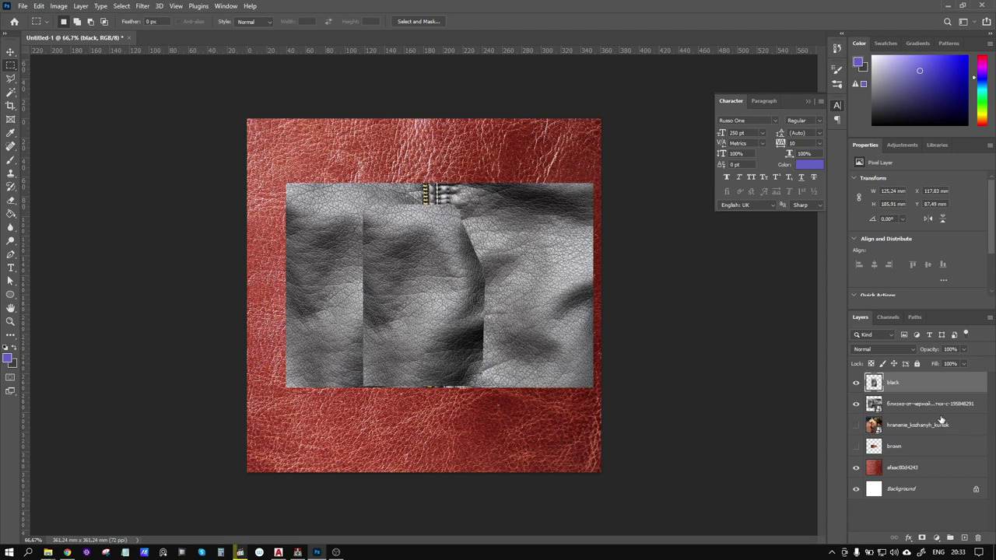
left_click(856, 404)
Step: Match Color the red leather to the black layer of Untitled-1 at luminance 32, then hide black
left_click(911, 468)
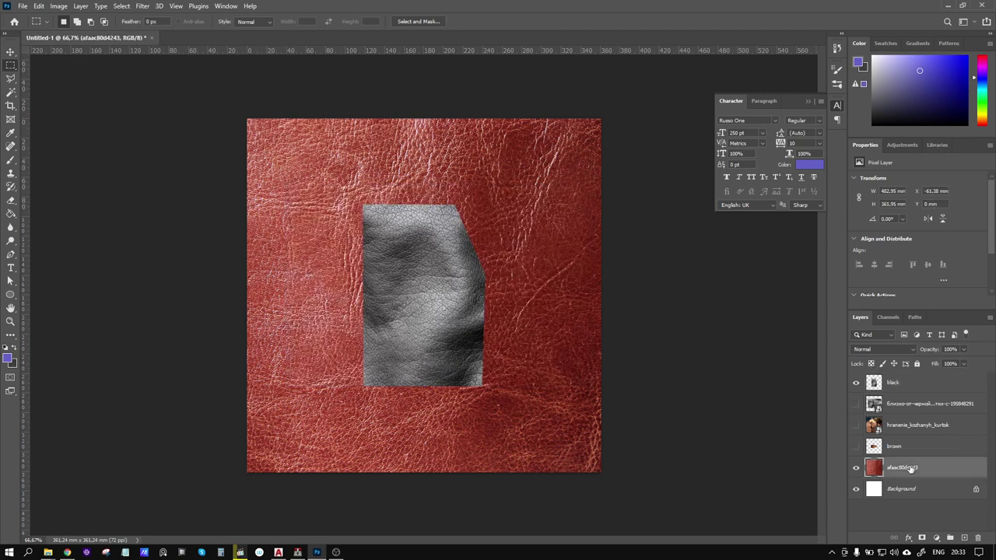
left_click(43, 7)
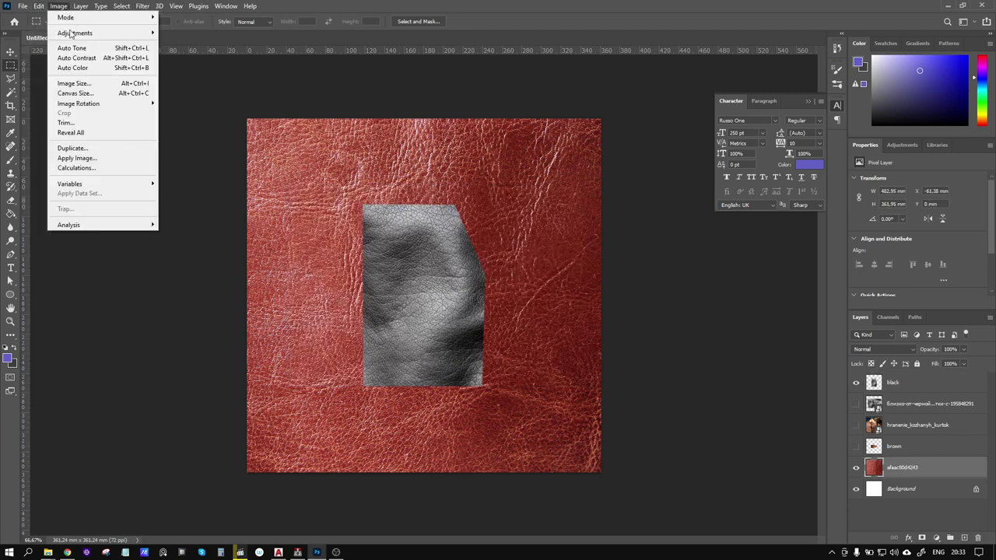
mouse_move(75, 33)
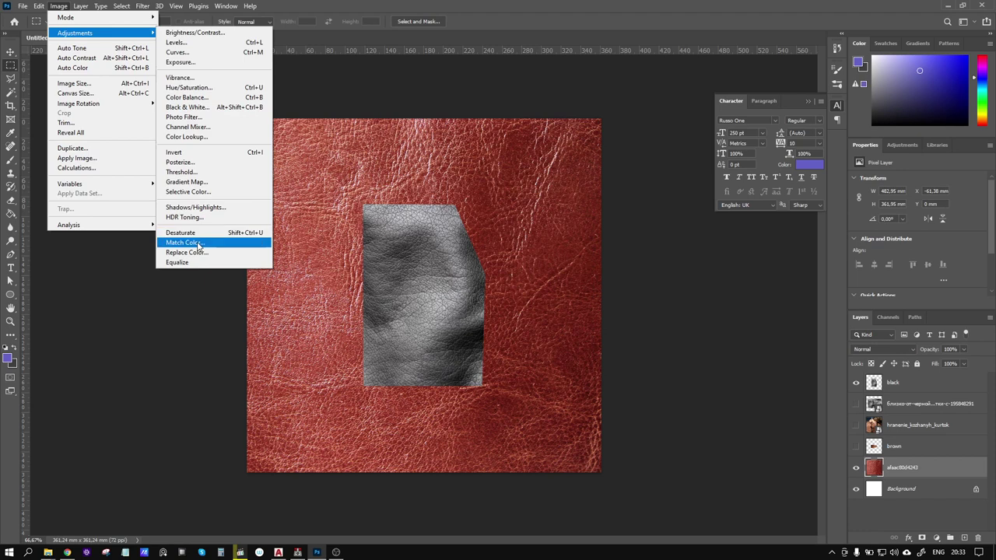
left_click(183, 243)
left_click(664, 310)
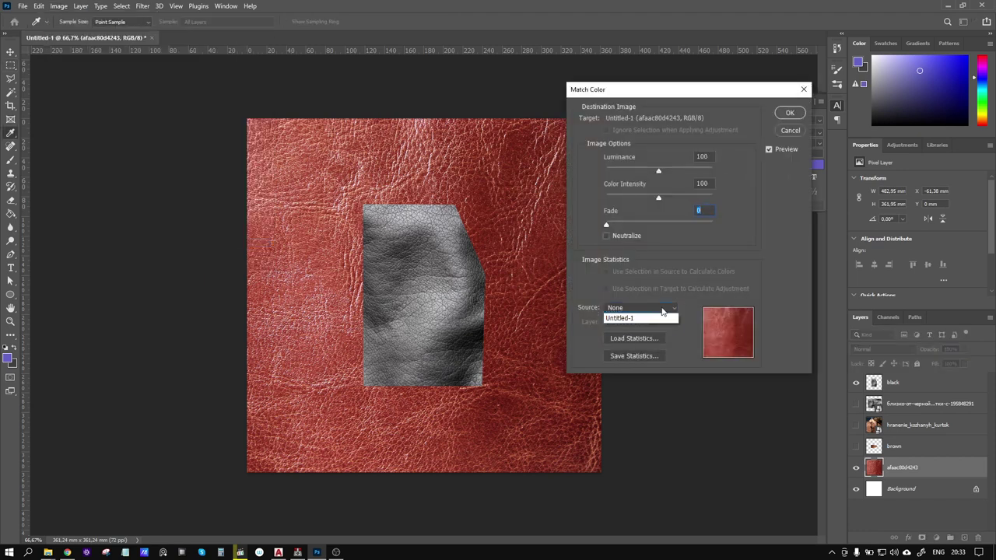
left_click(640, 321)
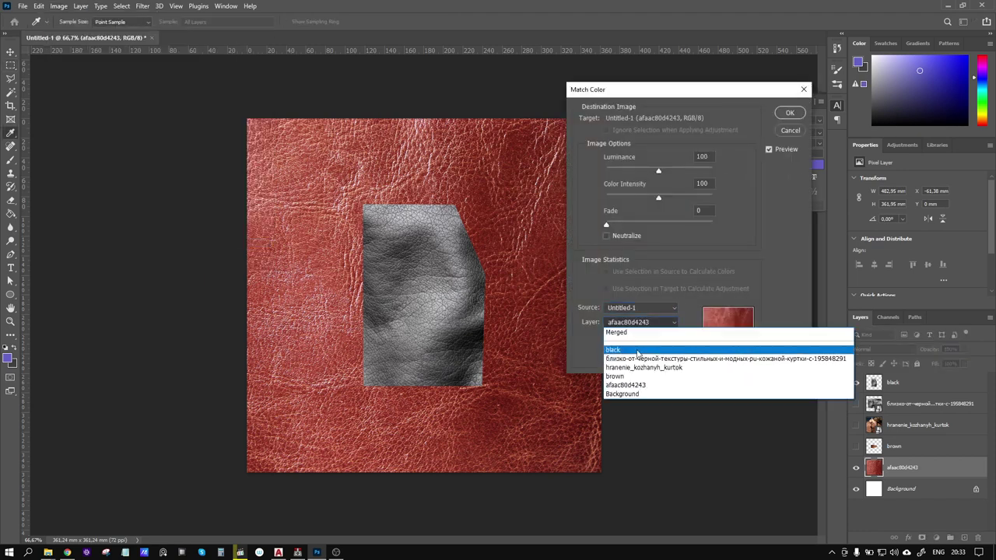
left_click(622, 351)
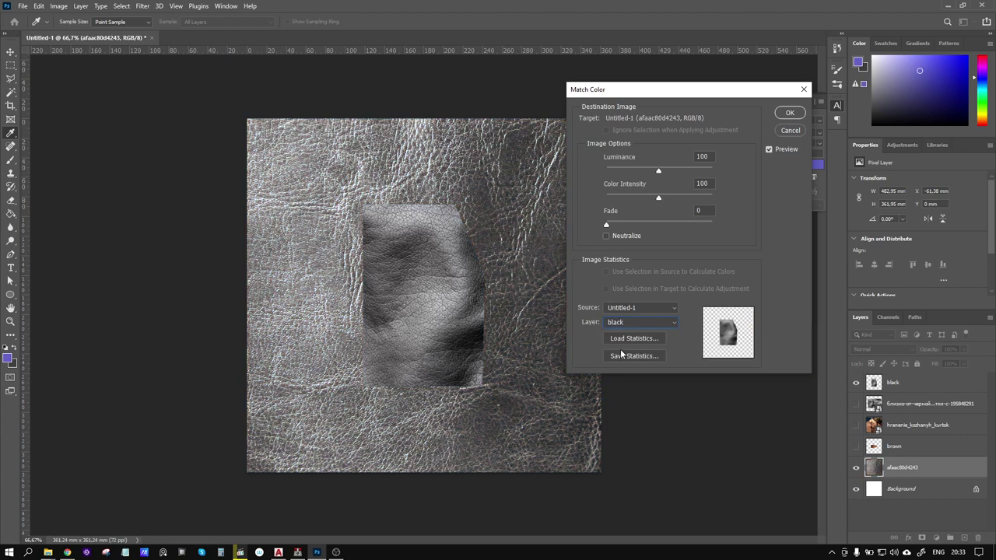
mouse_move(658, 170)
left_mouse_down()
mouse_move(612, 175)
mouse_move(623, 177)
left_mouse_up()
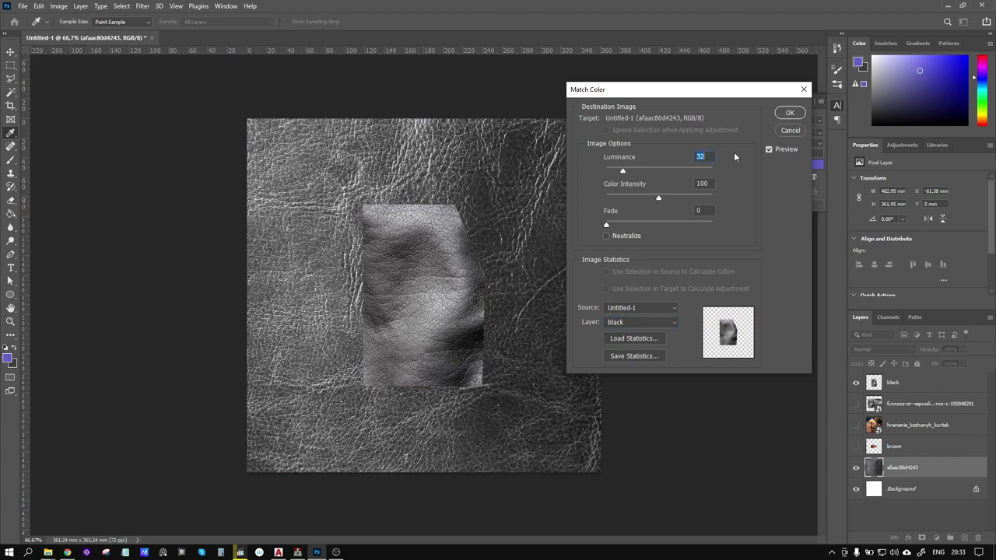
left_click(790, 114)
left_click(856, 382)
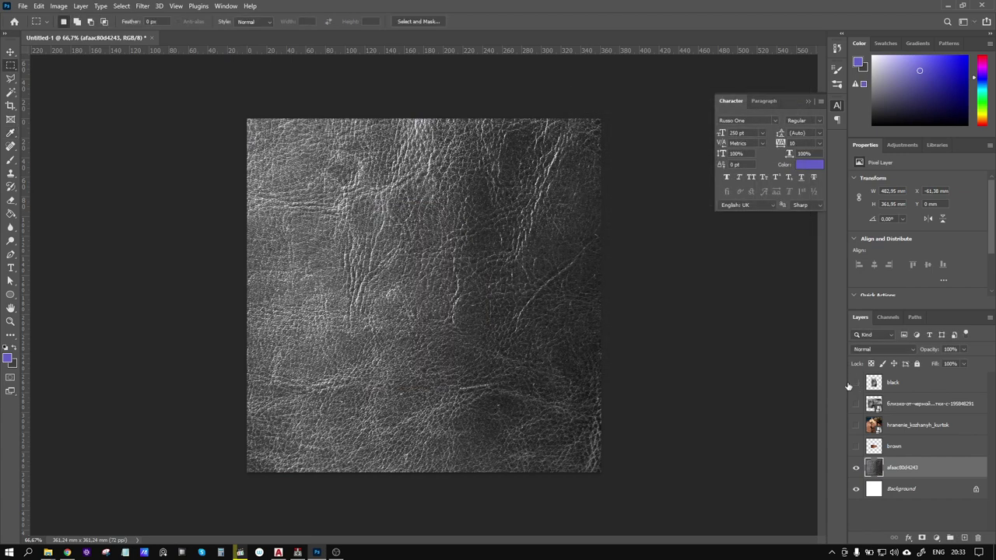